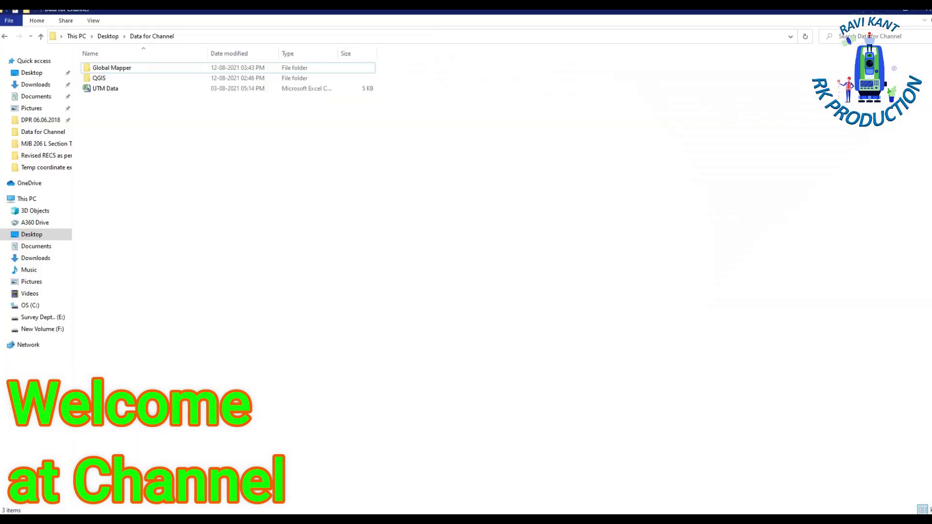
Open the UTM Data spreadsheet from Desktop > Data for Channel in Excel.
left_click(111, 91)
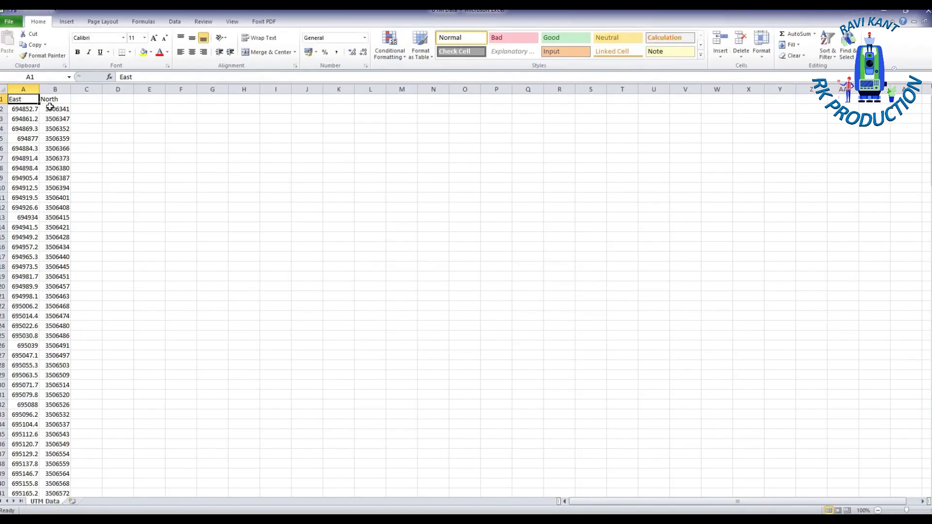
Check the East and North columns and row 6's values, then close the workbook.
left_click(24, 89)
left_click(58, 90)
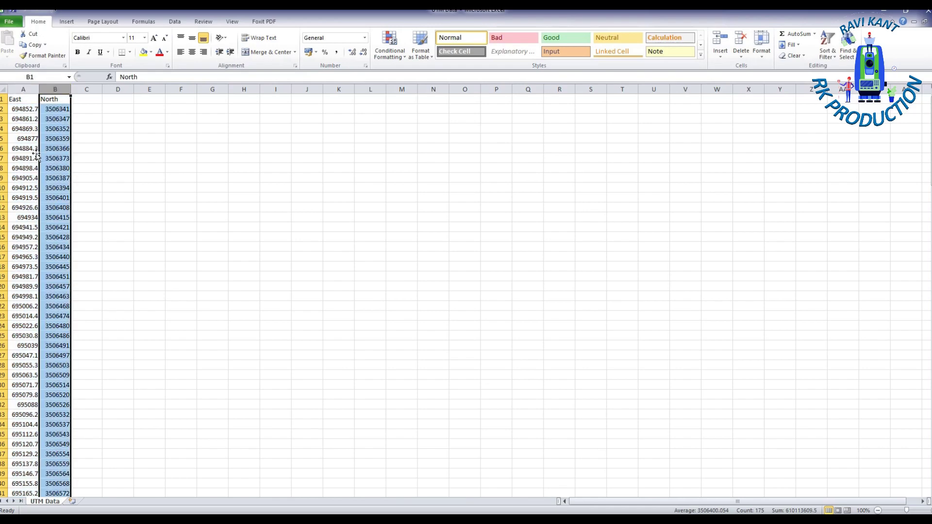
left_click_drag(25, 148, 55, 148)
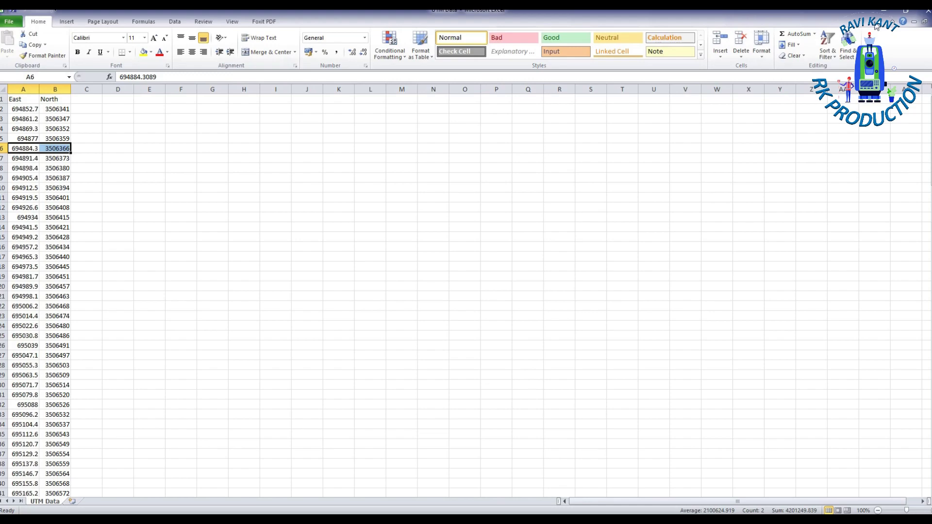
left_click(923, 10)
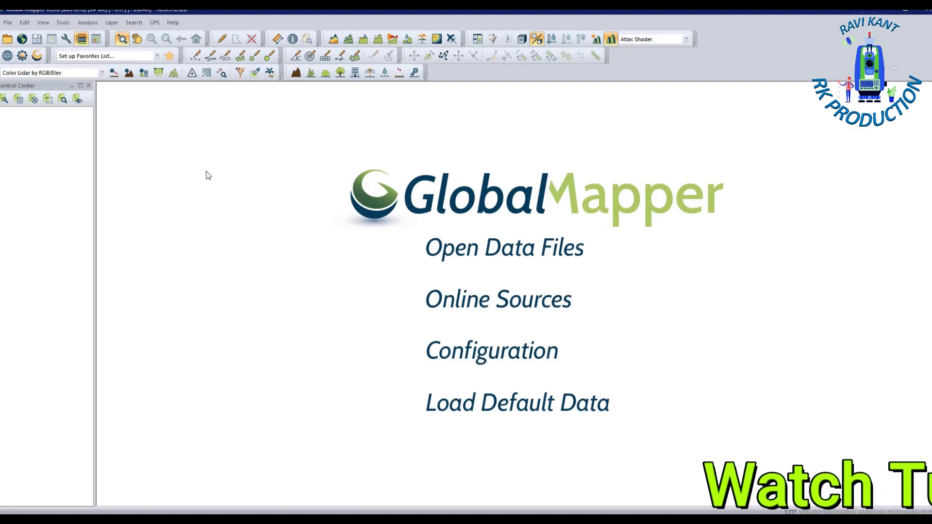
Configure the projection as UTM, zone 43 Northern Hemisphere, keeping the WGS84 datum.
left_click(63, 22)
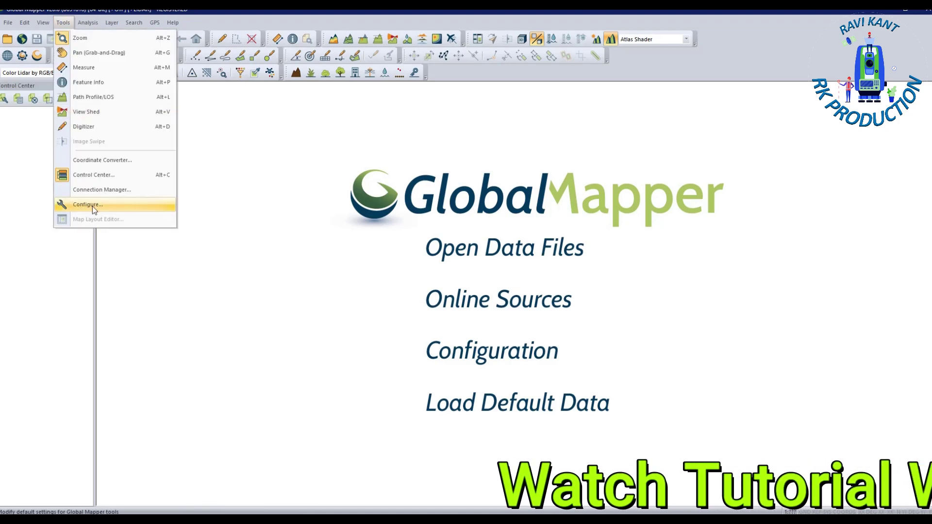
left_click(92, 205)
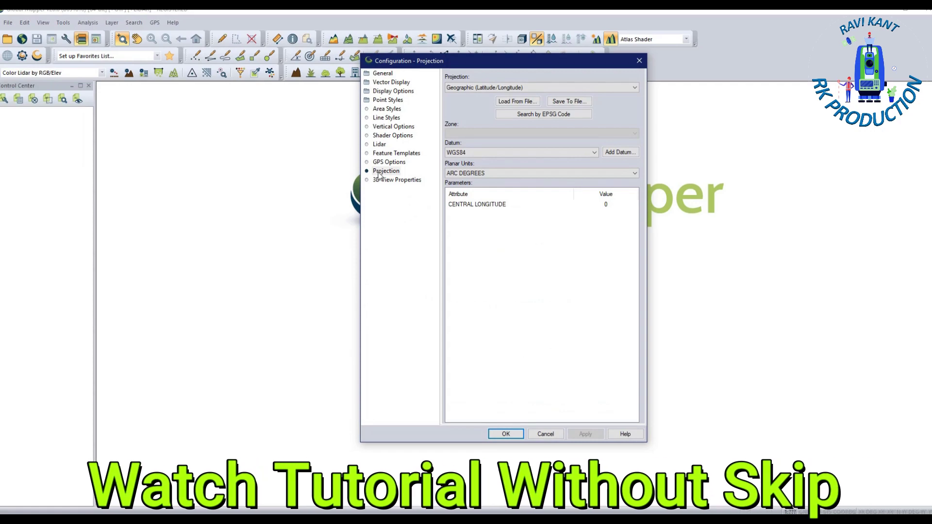
left_click(384, 171)
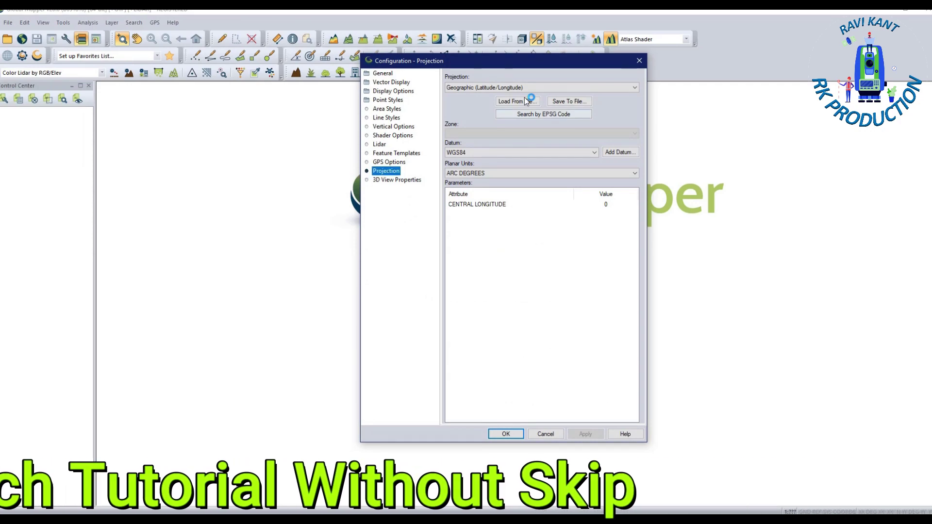
left_click(564, 88)
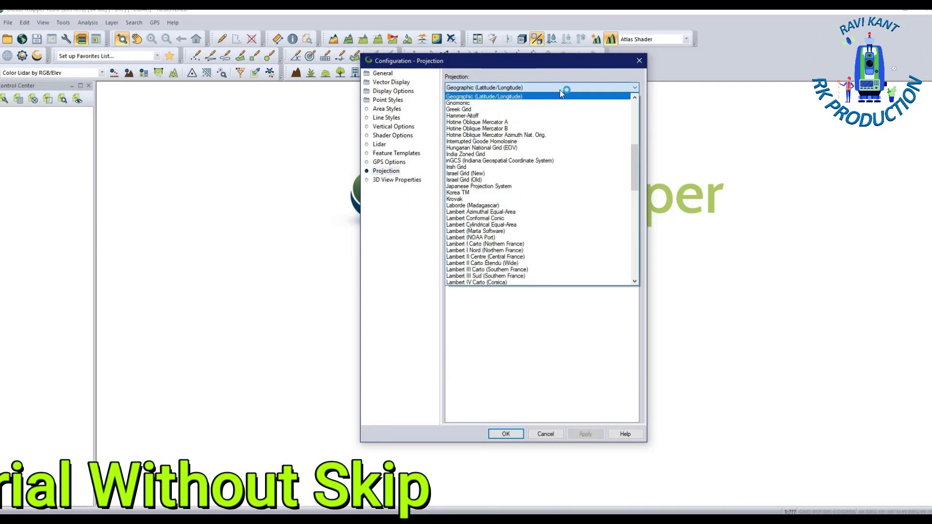
scroll(506, 232, "down", 10)
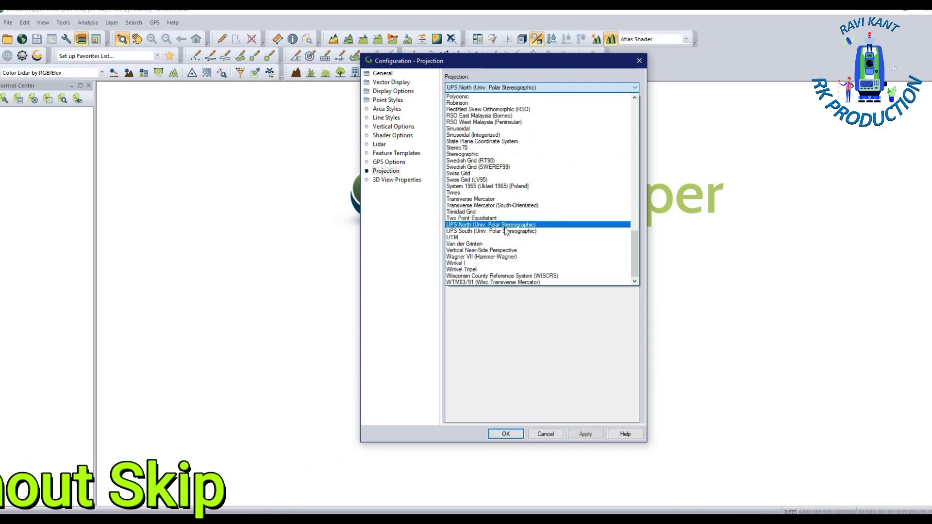
left_click(466, 236)
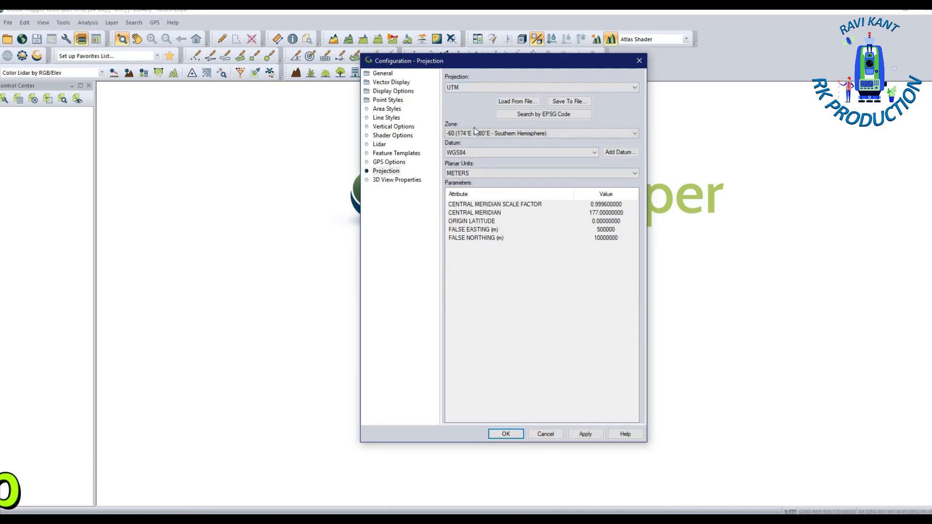
left_click(506, 134)
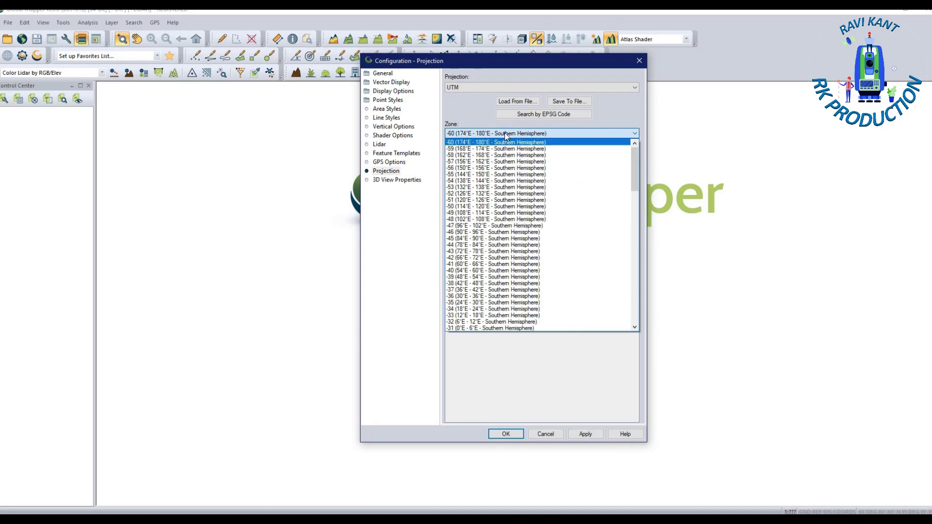
scroll(487, 246, "down", 3)
scroll(487, 246, "down", 3)
scroll(487, 247, "down", 4)
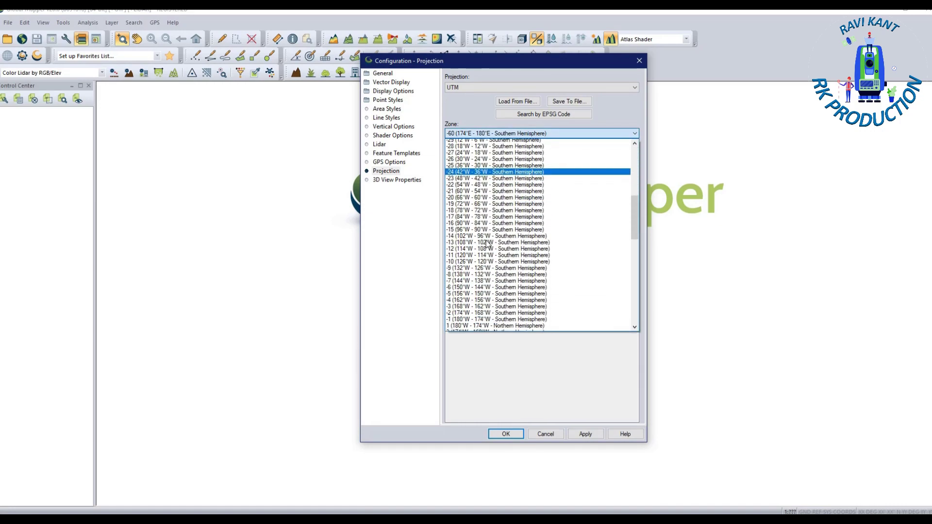
scroll(486, 246, "down", 4)
scroll(487, 246, "down", 3)
scroll(486, 246, "down", 3)
scroll(487, 247, "down", 2)
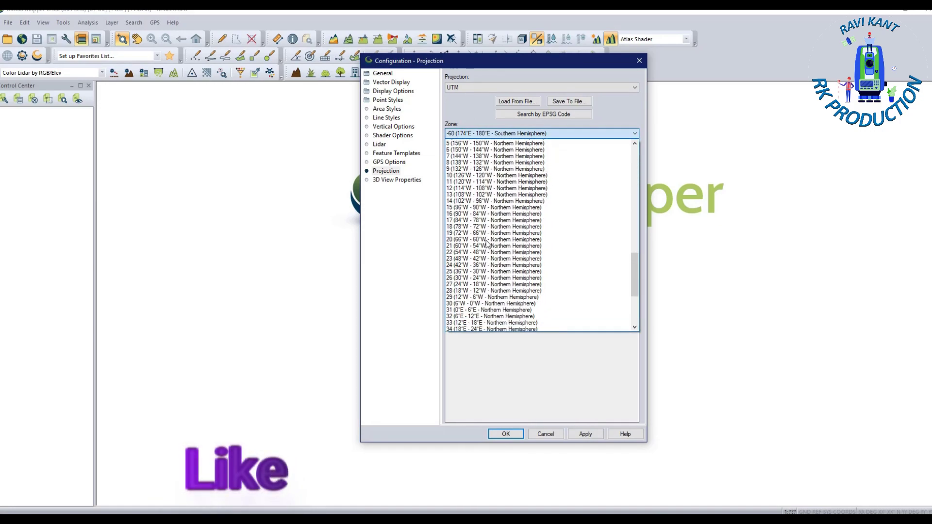
scroll(484, 249, "down", 2)
scroll(480, 254, "down", 1)
scroll(474, 262, "down", 1)
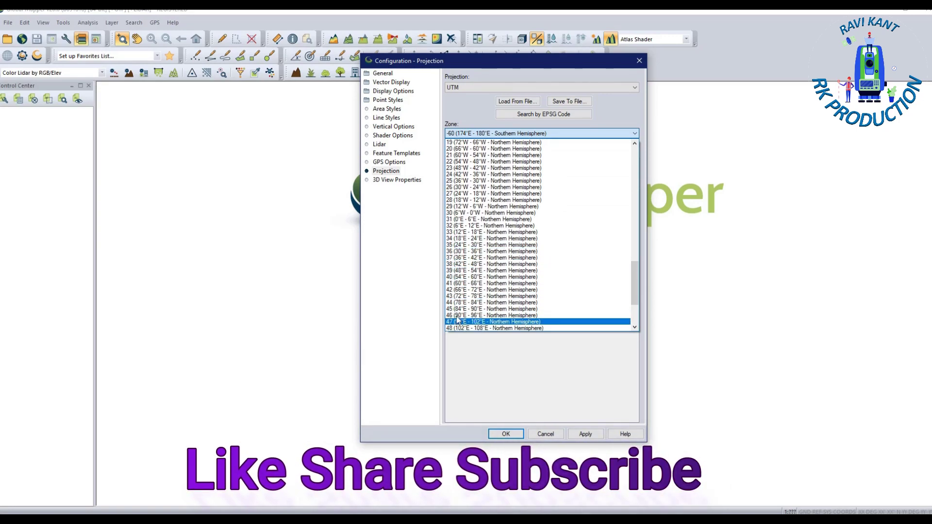
left_click(469, 300)
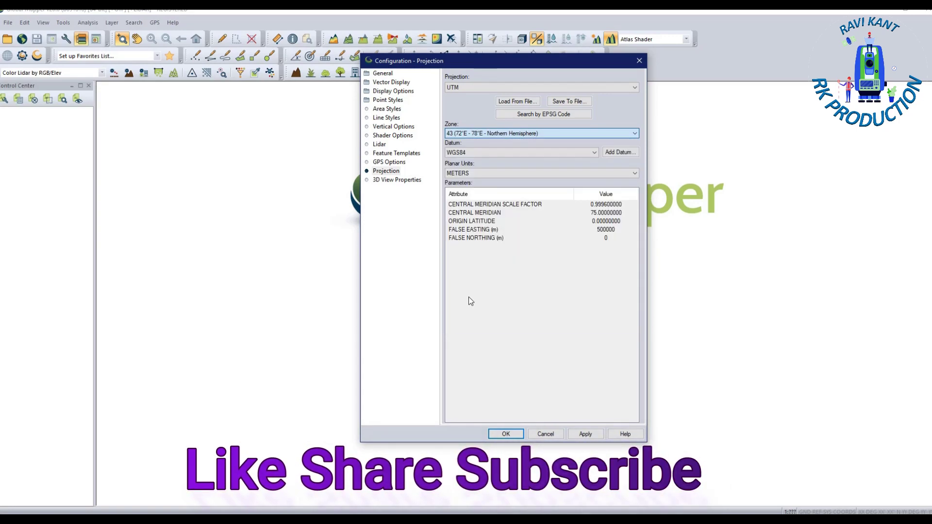
left_click(490, 154)
left_click(562, 291)
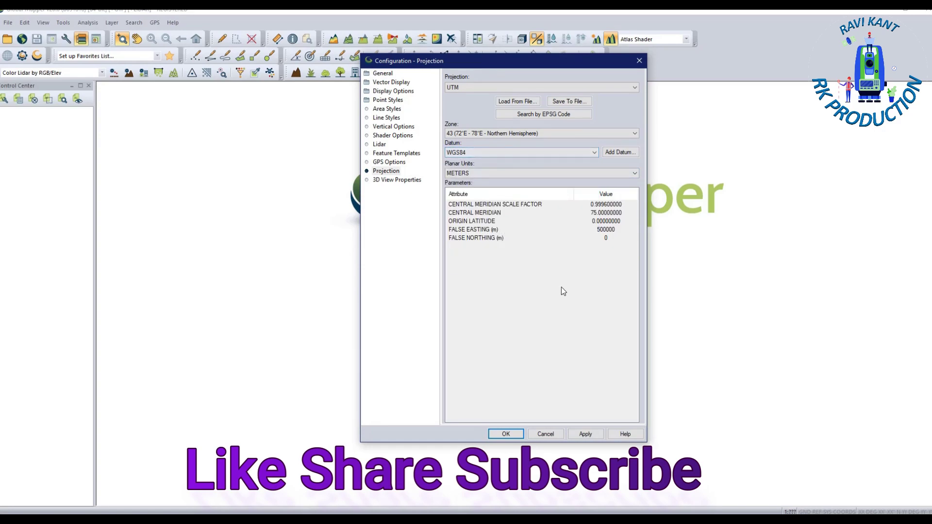
left_click(506, 434)
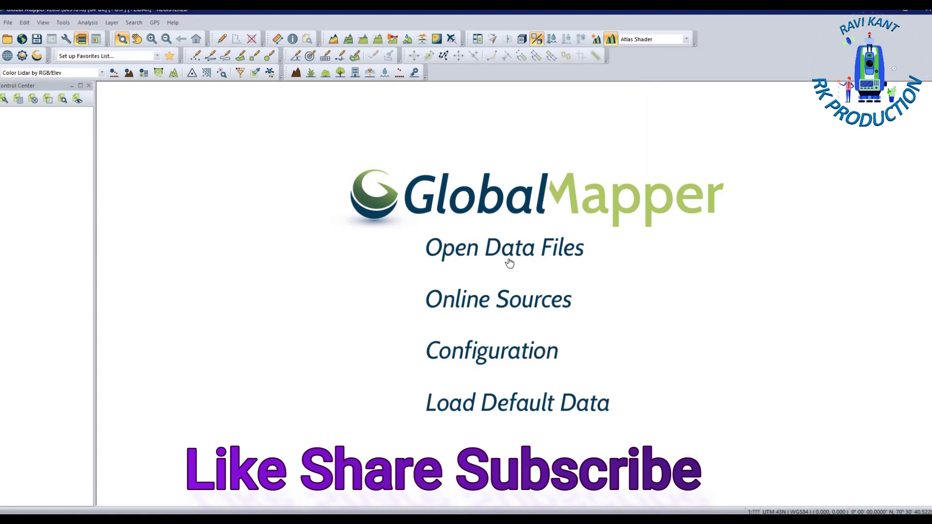
Attempt to load UTM Data.csv, then dismiss the resulting sharing-violation warning.
left_click(7, 22)
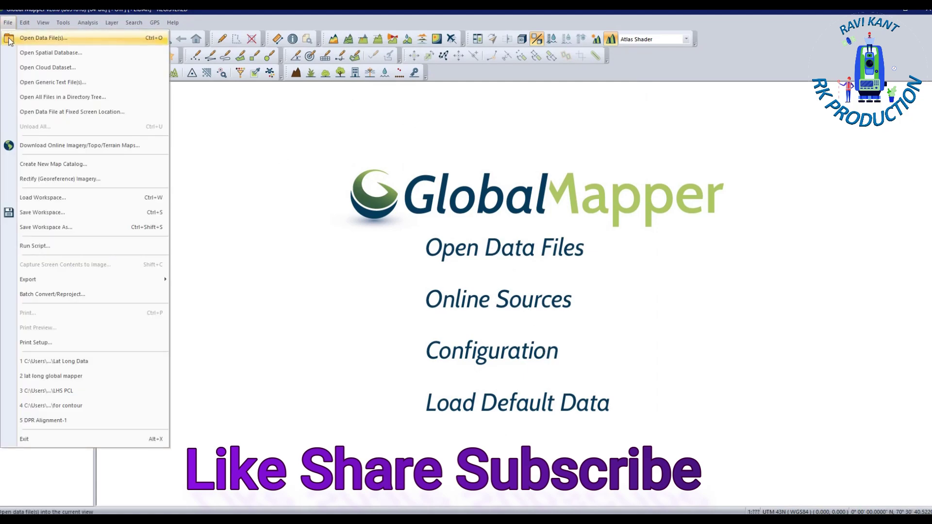
left_click(41, 42)
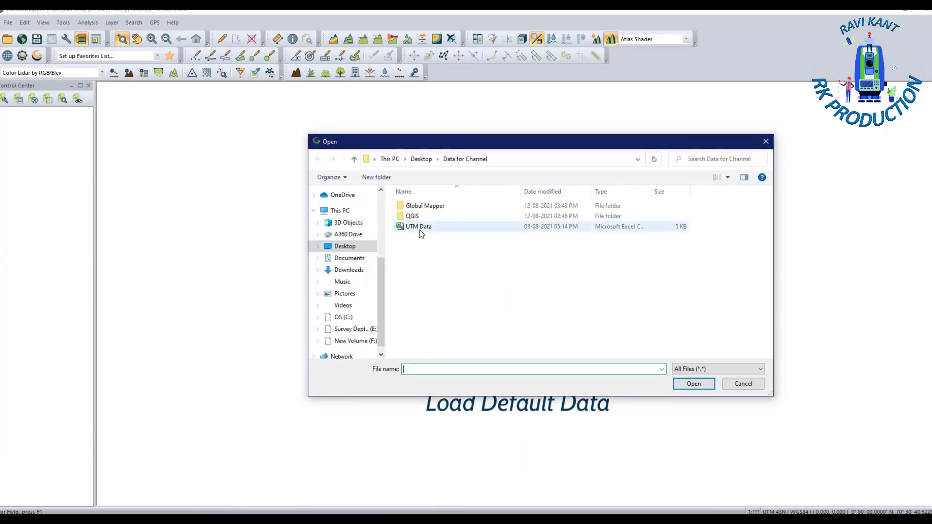
left_click(419, 229)
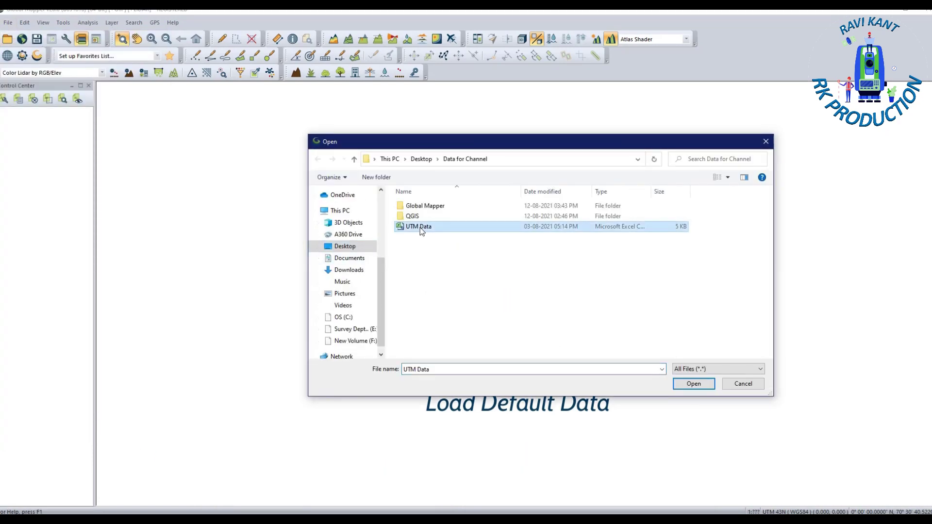
left_click(694, 384)
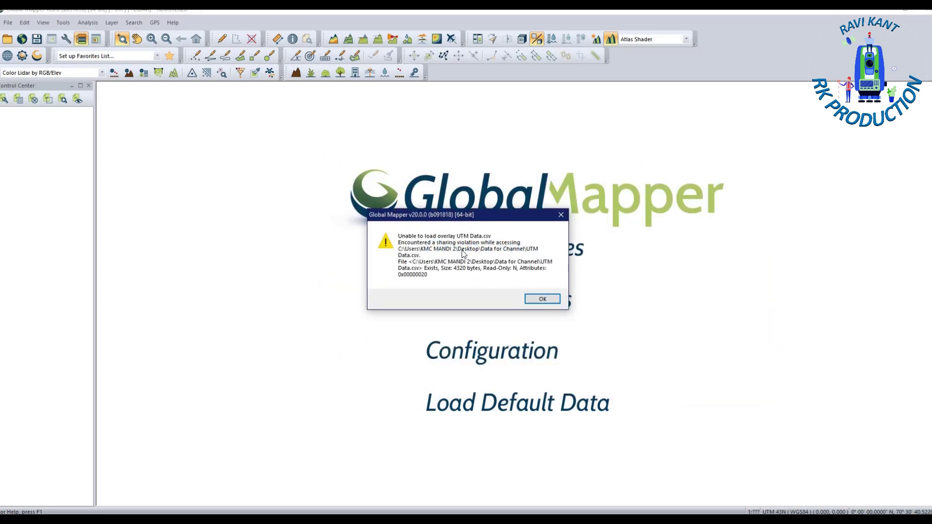
left_click(542, 300)
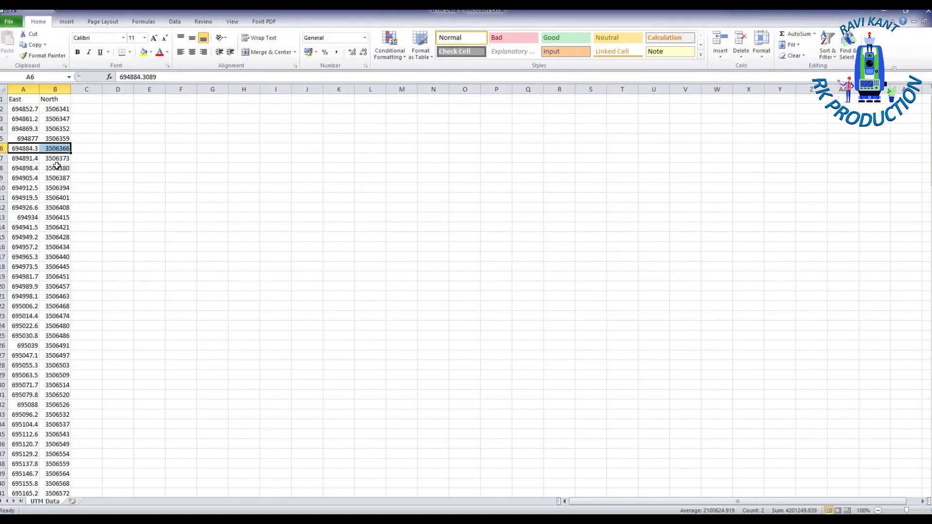
left_click(55, 188)
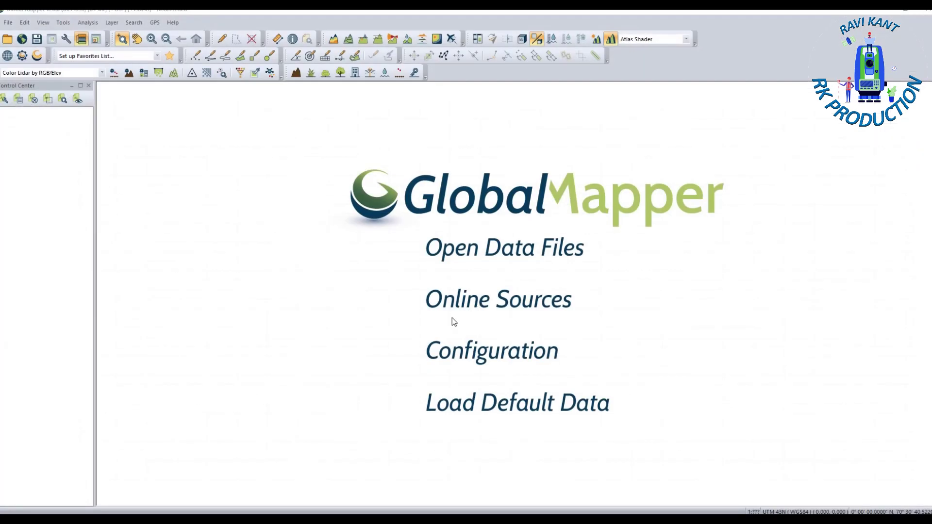
Import UTM Data.csv as points only, assigning it UTM zone 43 on WGS84.
left_click(503, 253)
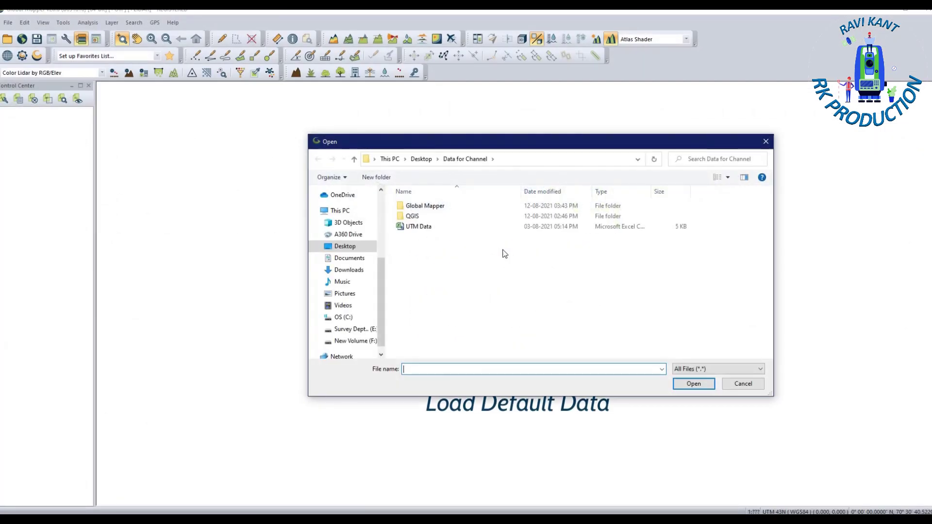
left_click(418, 227)
left_click(693, 384)
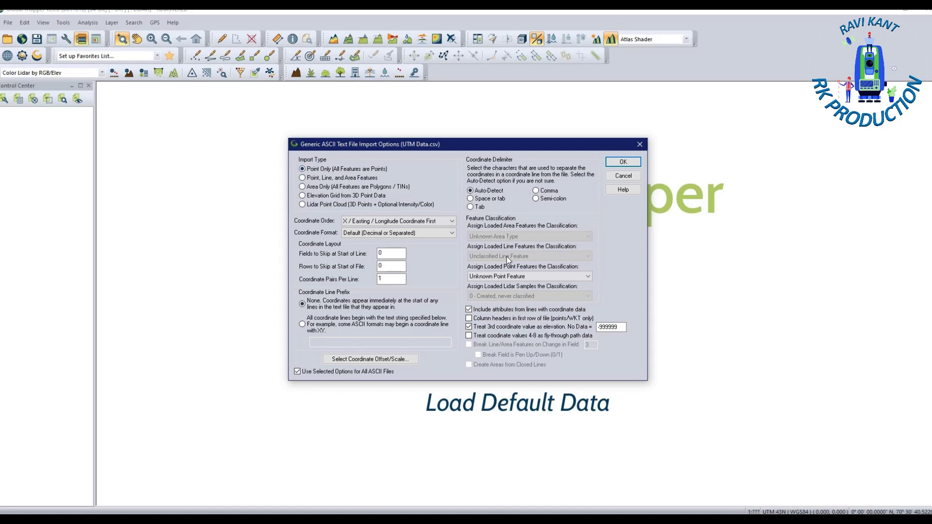
left_click(622, 162)
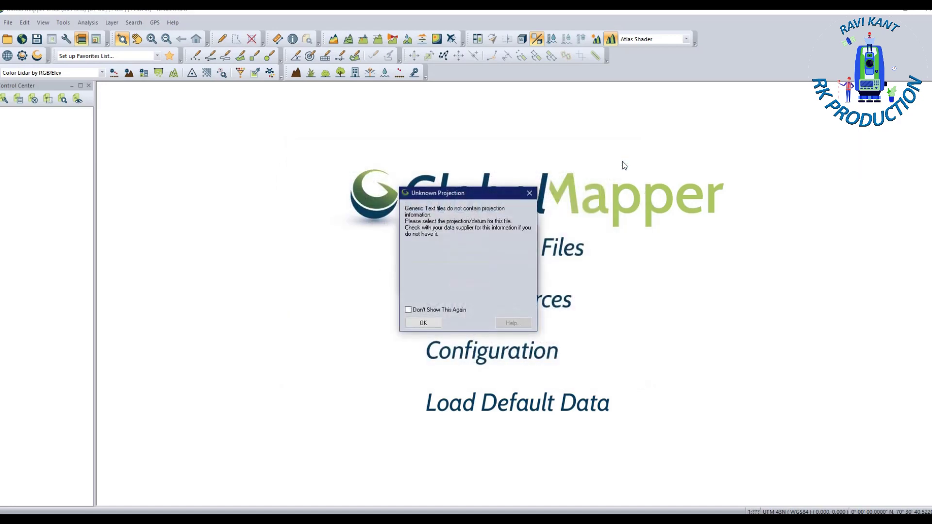
left_click(424, 323)
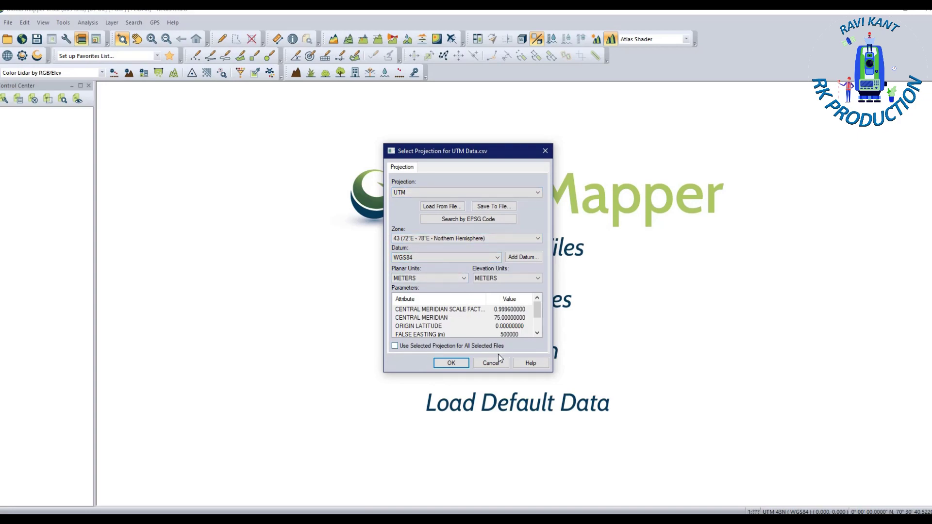
left_click(452, 364)
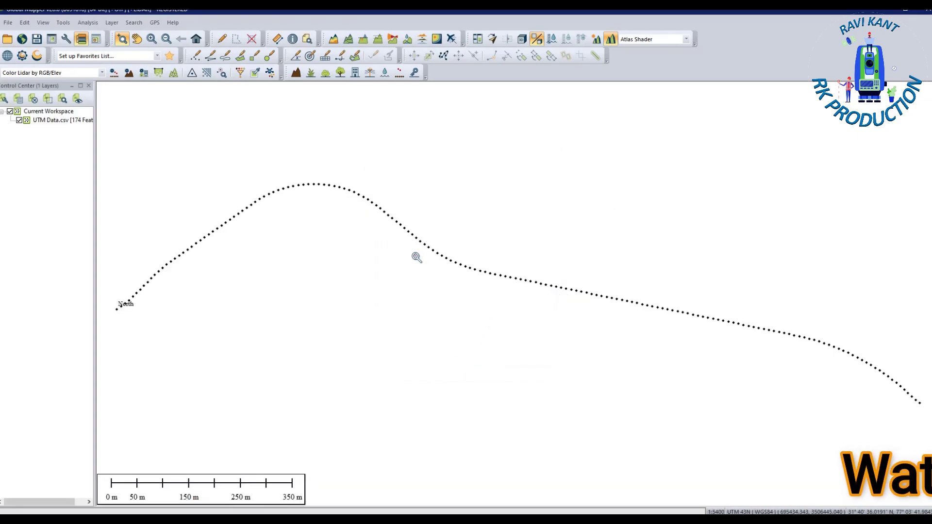
scroll(416, 256, "down", 3)
scroll(522, 283, "up", 2)
scroll(541, 294, "down", 1)
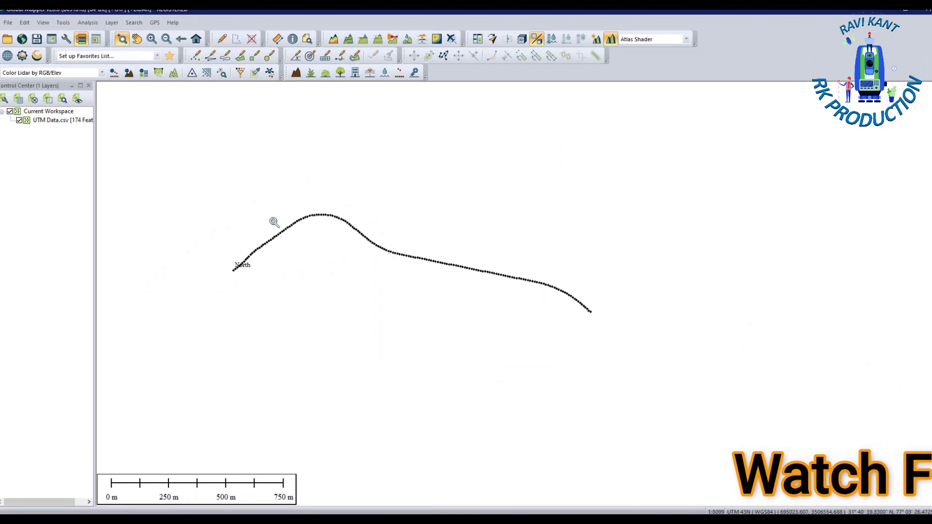
scroll(273, 224, "up", 2)
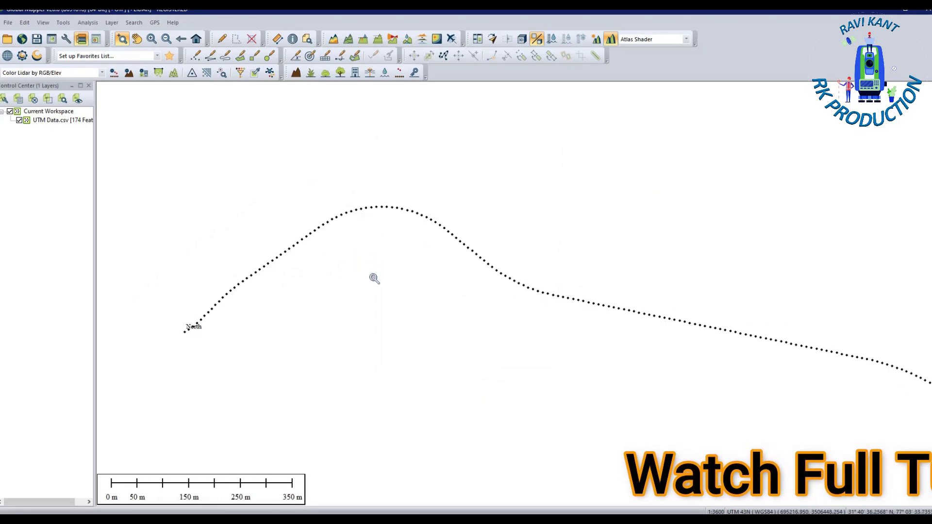
Open the Configuration dialog from the Tools menu.
left_click(63, 26)
left_click(88, 205)
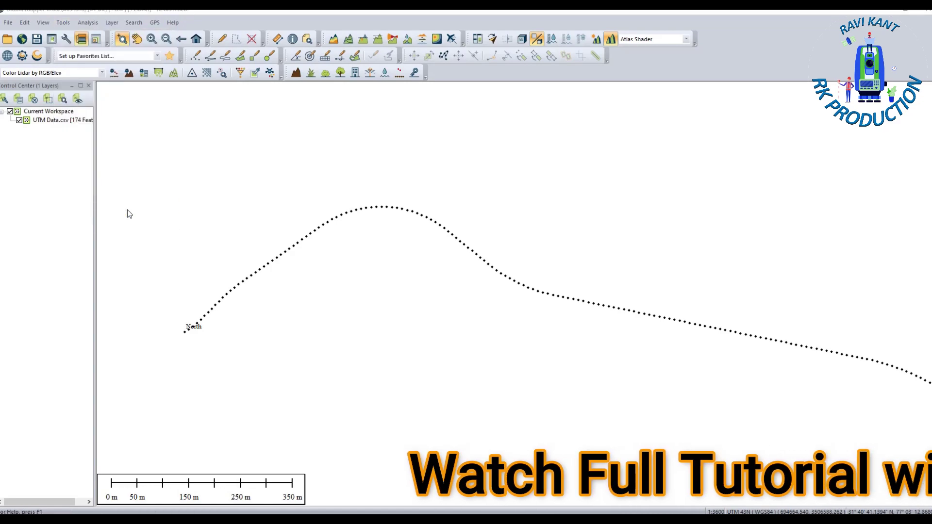
Change the projection to Geographic (Latitude/Longitude) on WGS84, then apply and confirm.
left_click(385, 170)
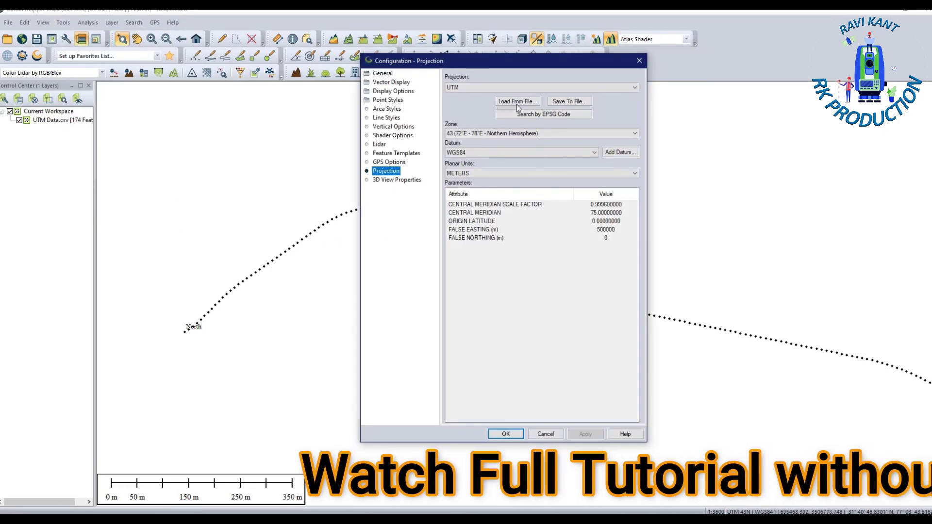
left_click(546, 87)
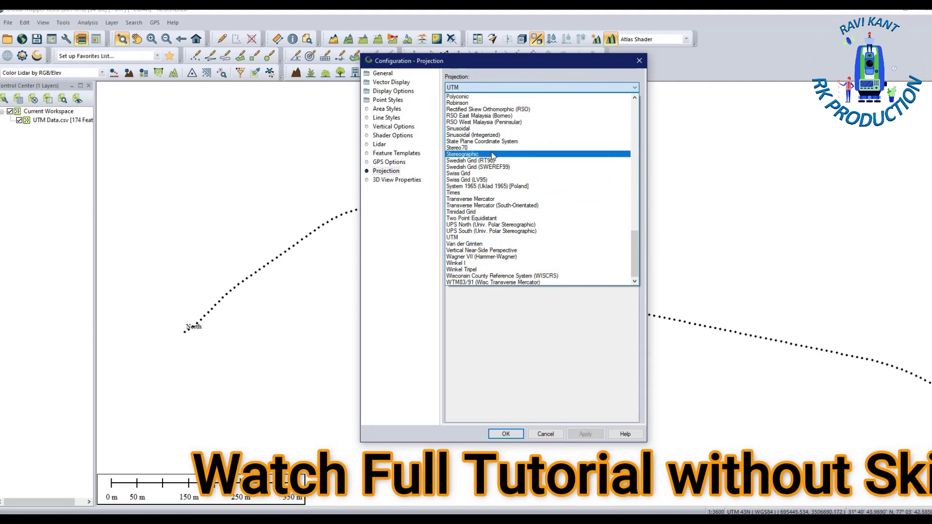
scroll(500, 146, "up", 15)
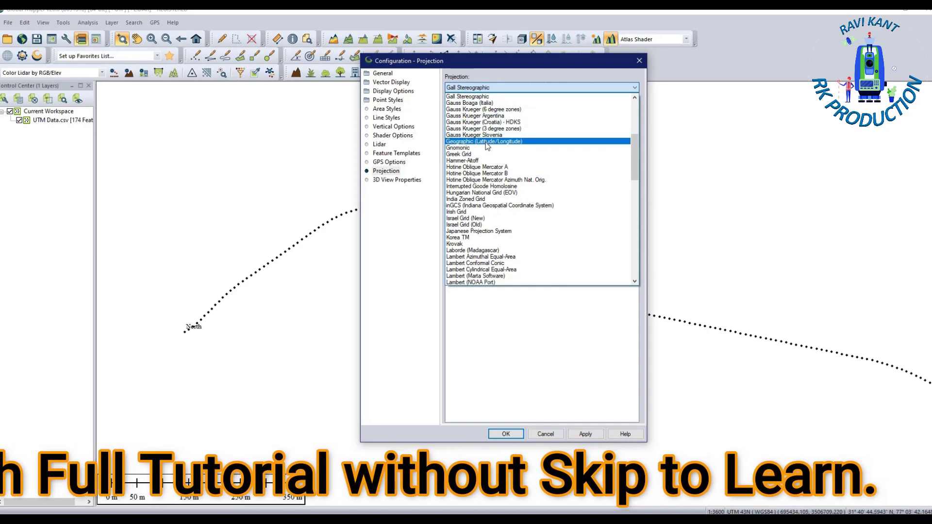
left_click(499, 142)
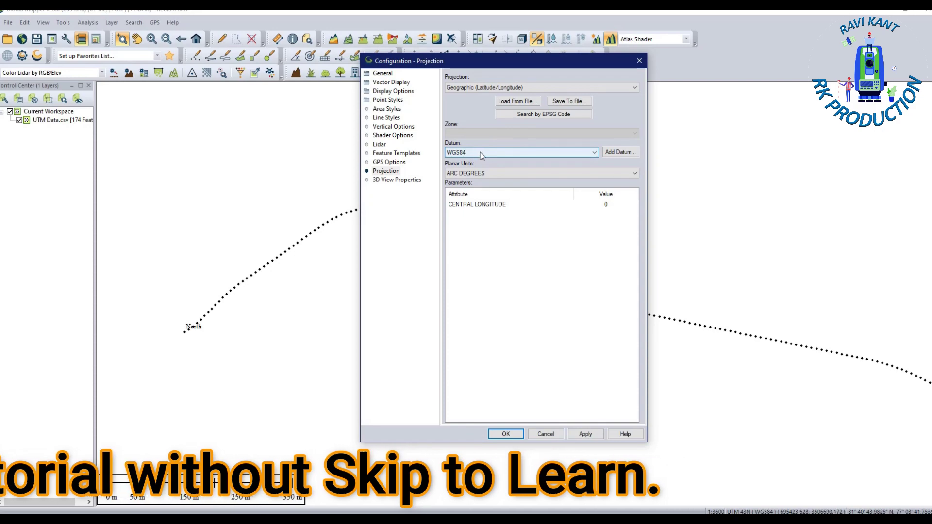
left_click(588, 437)
left_click(505, 435)
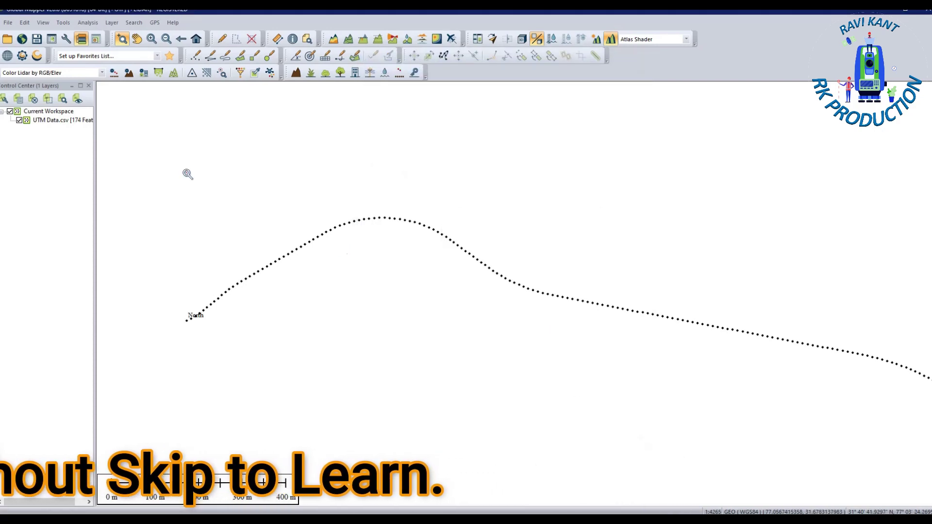
Start a vector export of the loaded points in CSV format.
left_click(9, 27)
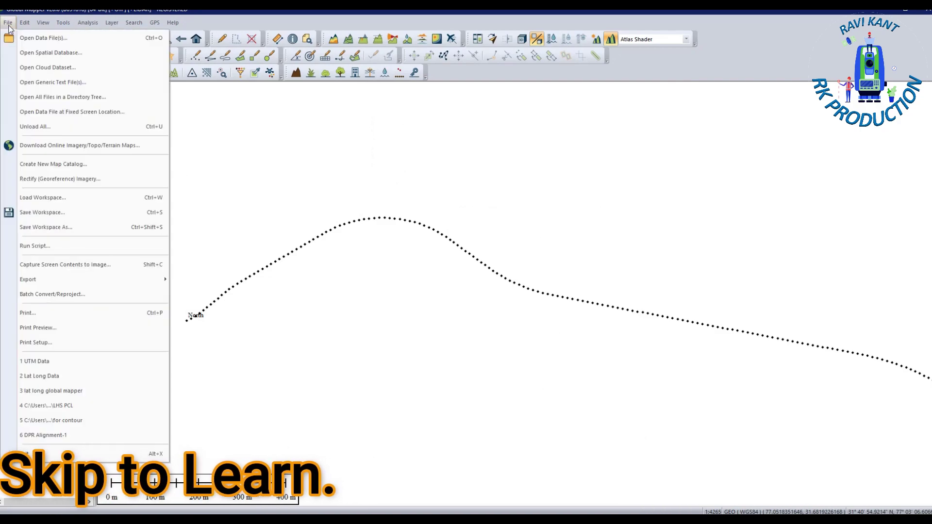
mouse_move(84, 279)
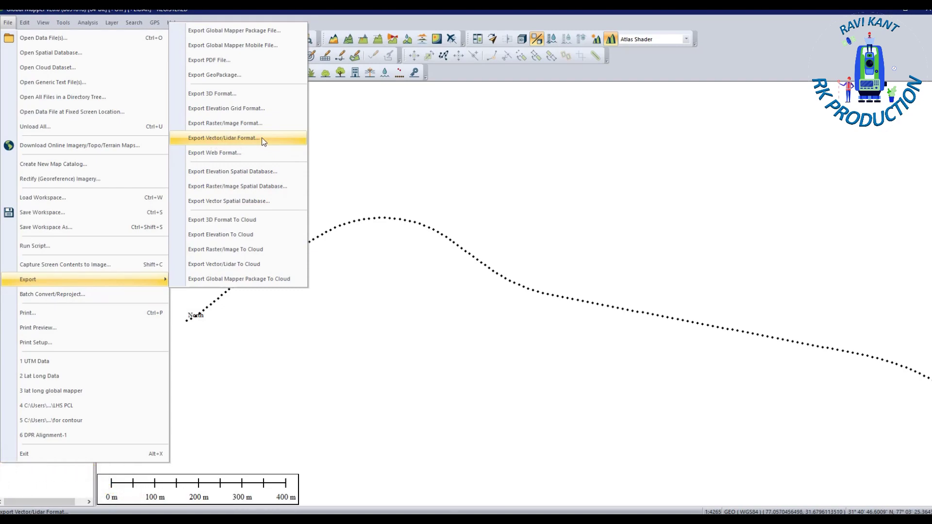
left_click(262, 137)
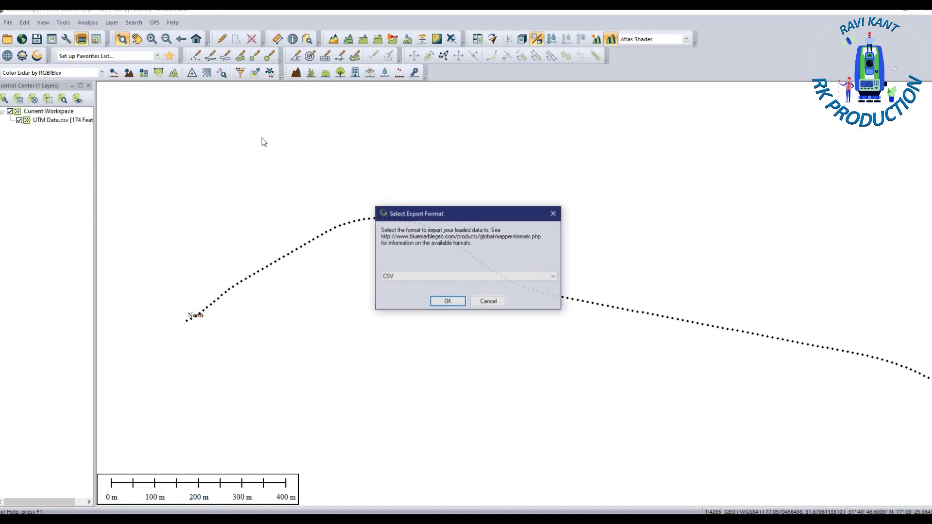
left_click(516, 277)
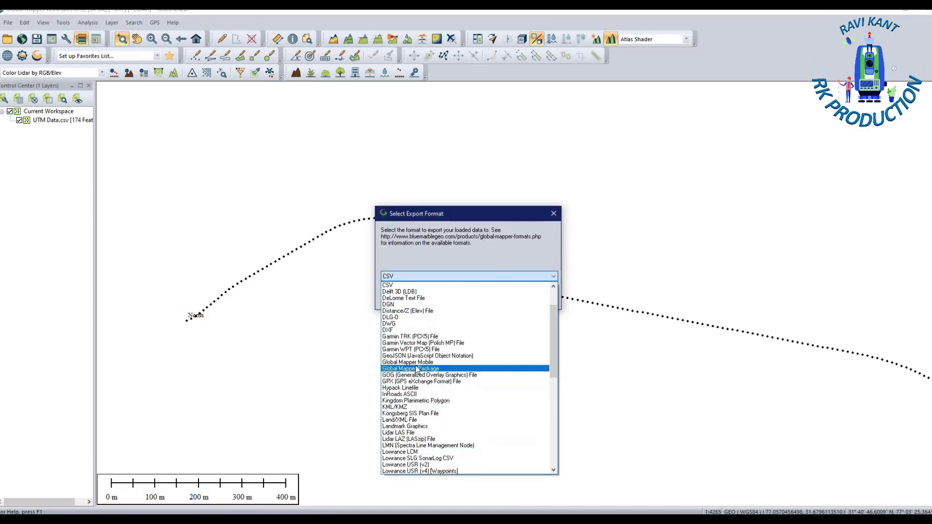
left_click(401, 285)
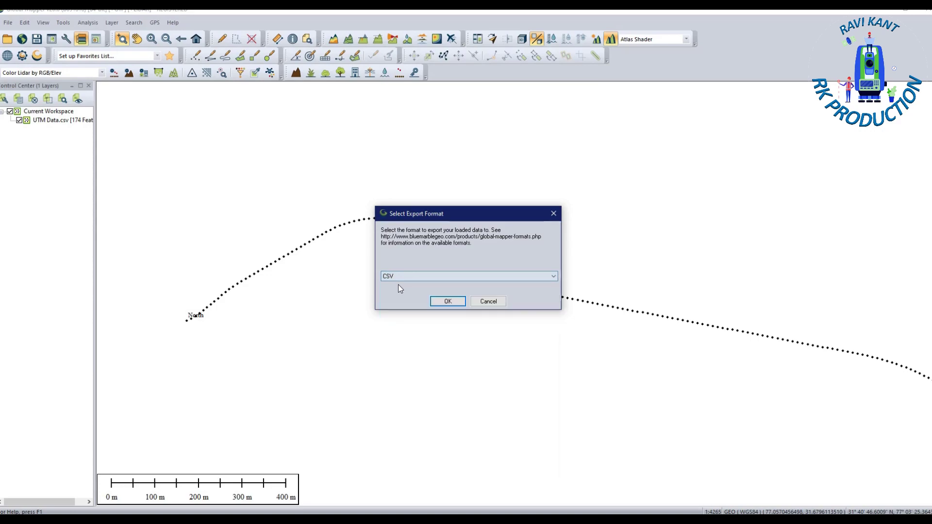
left_click(447, 303)
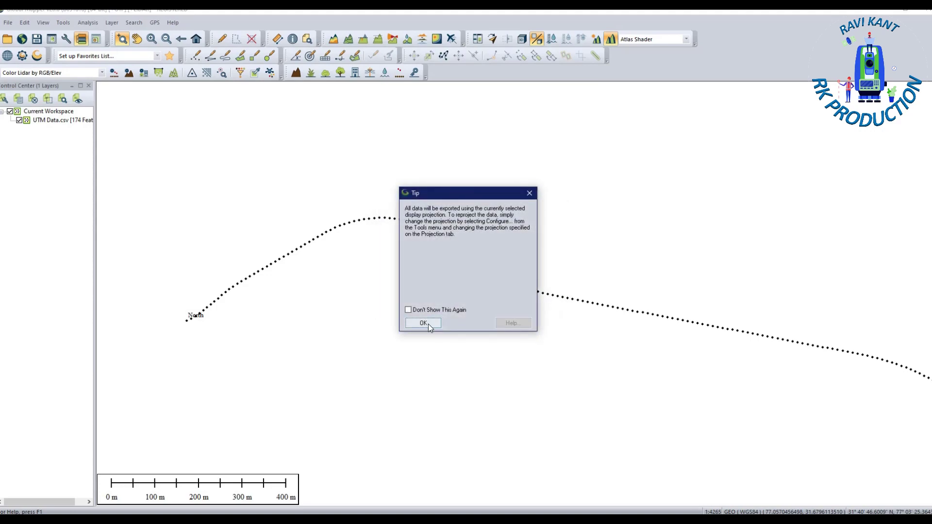
Accept the projection notice and CSV options, saving as 'lat long export' on the Desktop.
left_click(426, 324)
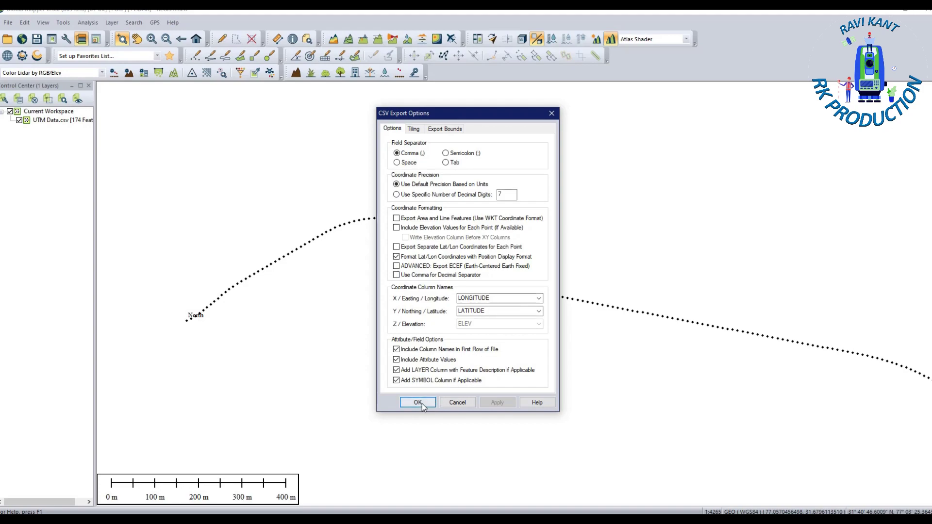
left_click(418, 403)
type("lat long e")
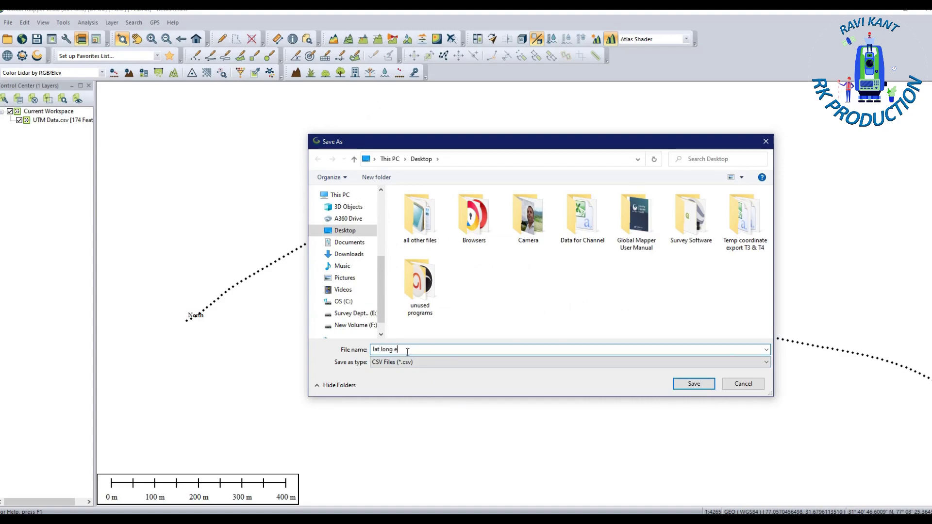
type("xport")
left_click(694, 385)
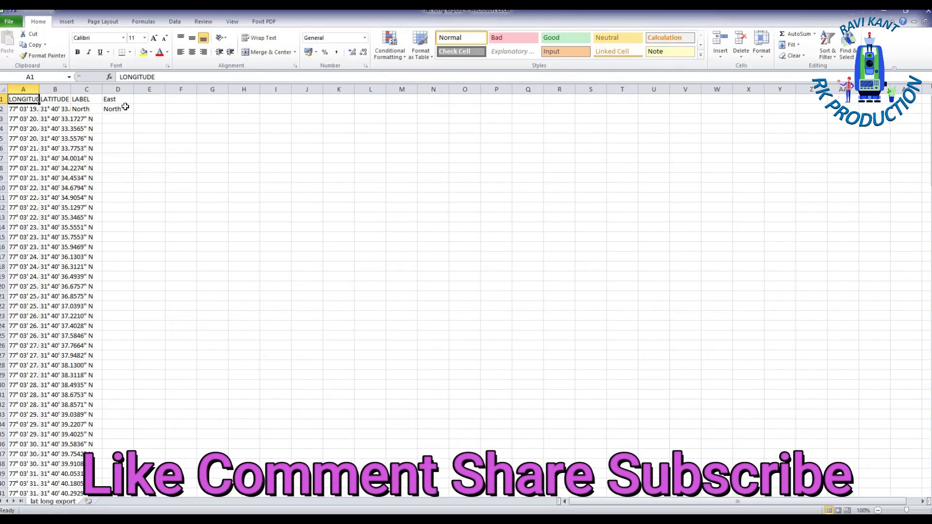
Clear the label column D and the LABEL column, and auto-fit columns A–C.
left_click(117, 89)
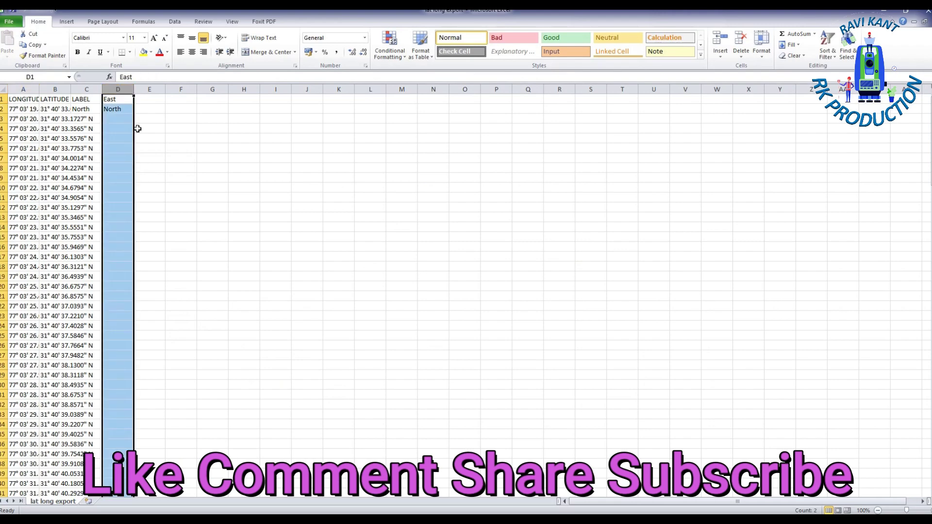
key("Delete")
key("ctrl+shift+Right")
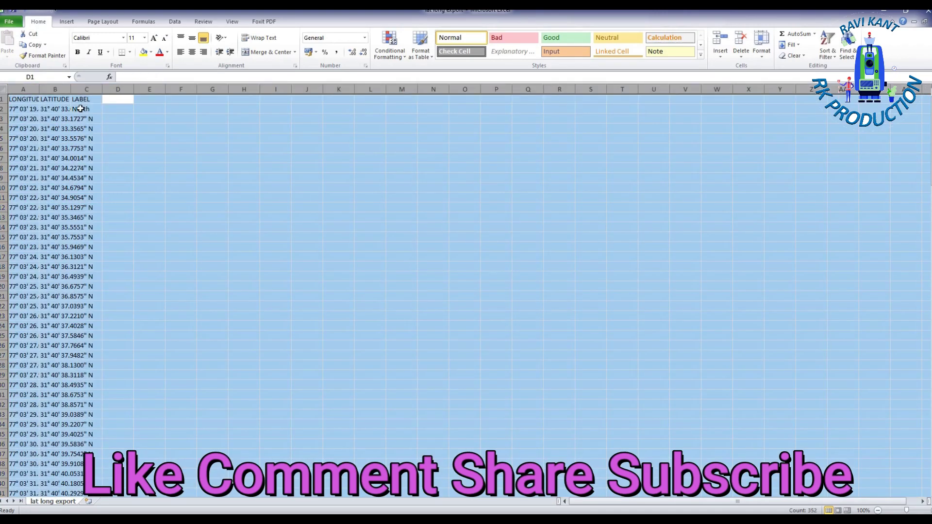
double_click(102, 89)
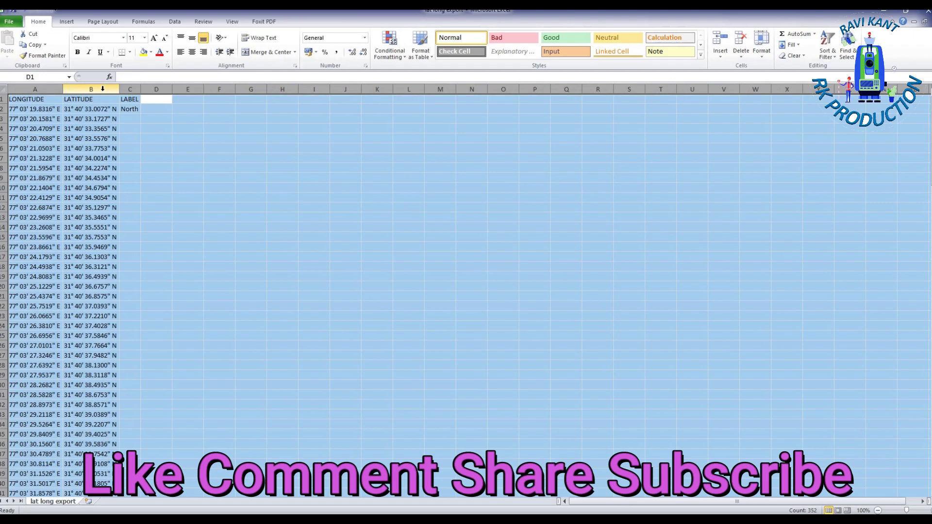
left_click(131, 88)
key("Delete")
left_click(178, 151)
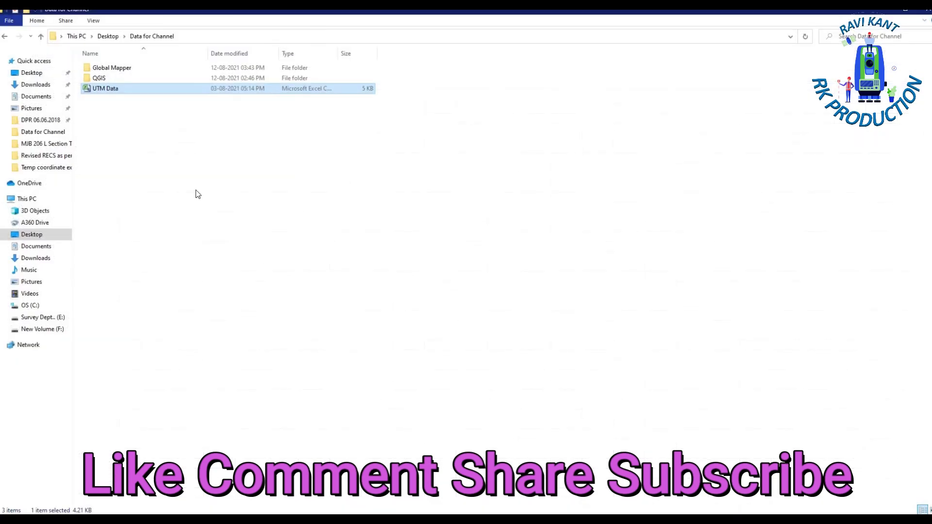
Copy the LONGITUDE and LATITUDE columns from the lat long export into UTM Data at C1.
double_click(104, 90)
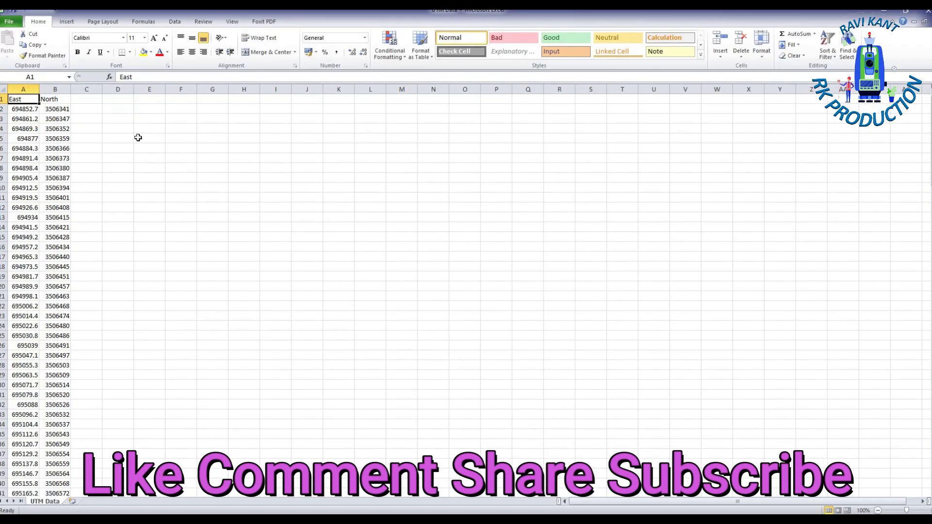
left_click(86, 100)
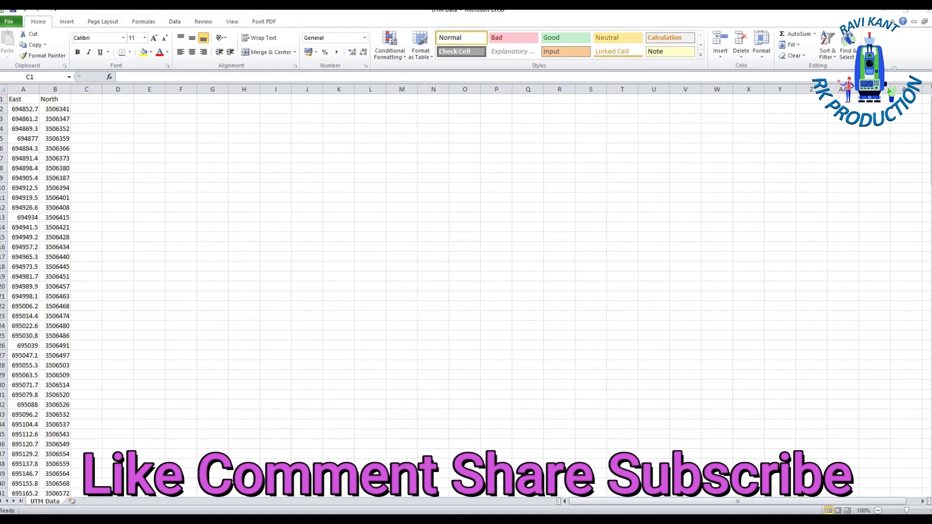
left_click(484, 495)
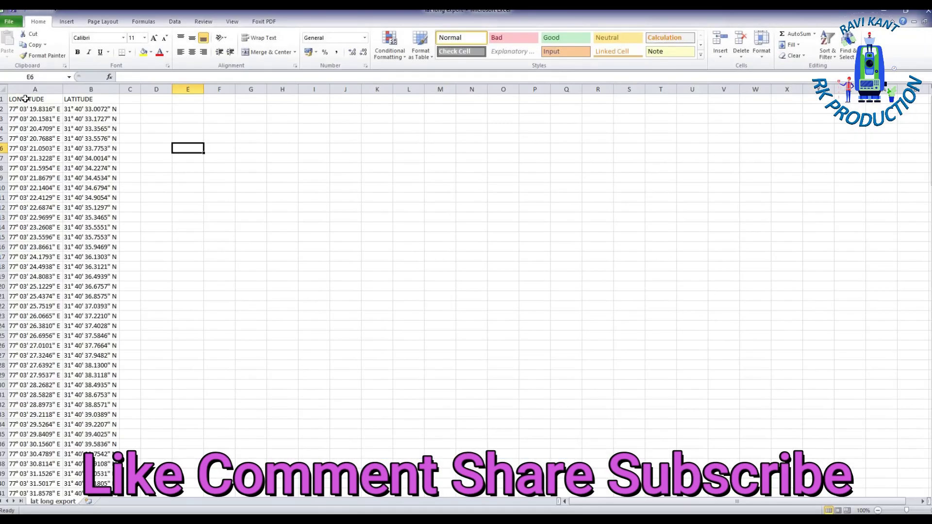
left_click_drag(25, 99, 92, 227)
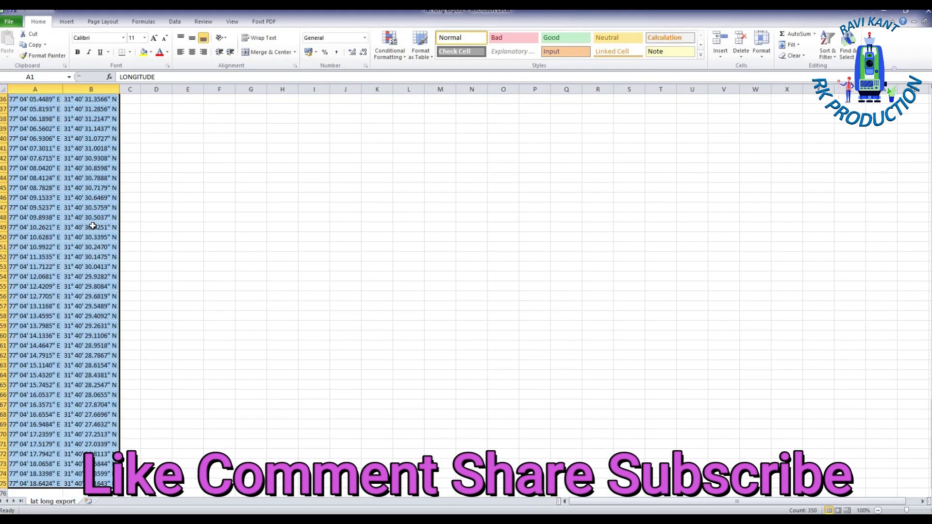
key("ctrl+c")
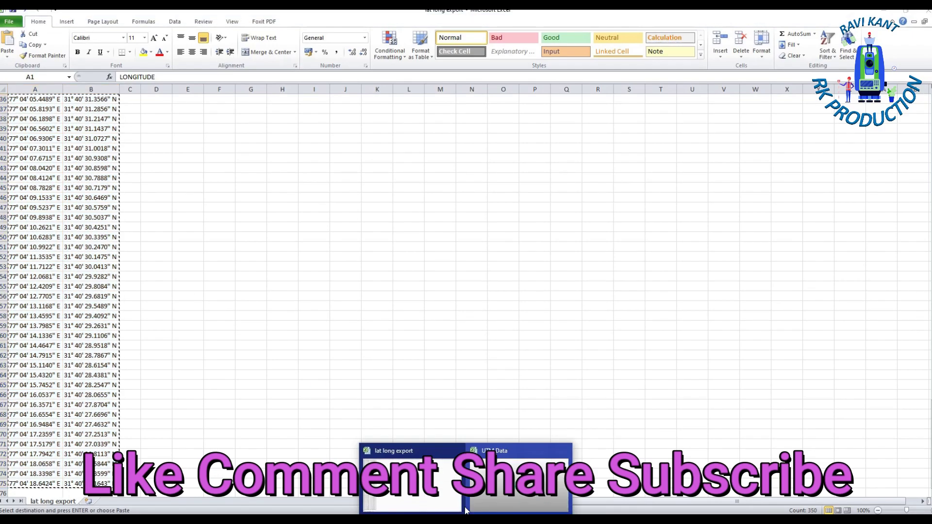
key("alt+Tab")
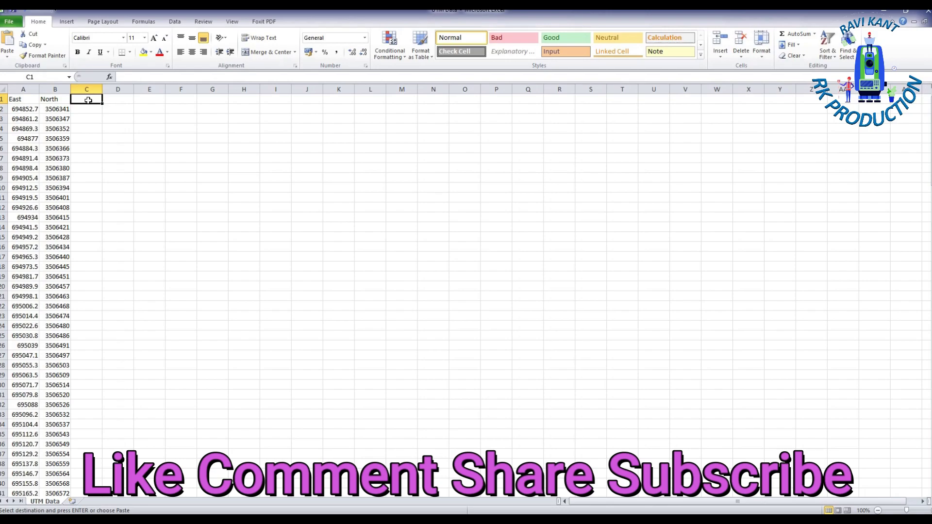
key("ctrl+v")
Auto-fit the UTM Data column widths to the pasted coordinates.
key("ctrl+a")
double_click(133, 89)
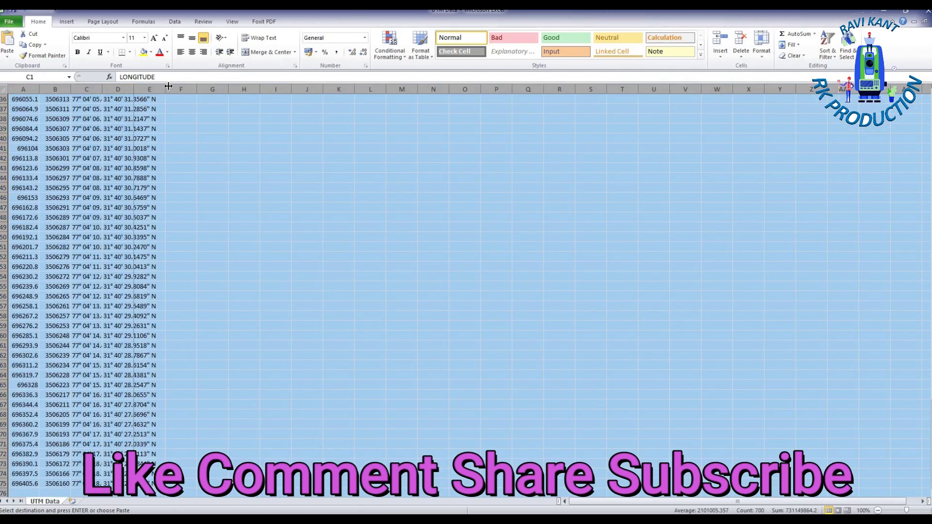
scroll(212, 198, "down", 12)
left_click(253, 238)
key("ctrl+Home")
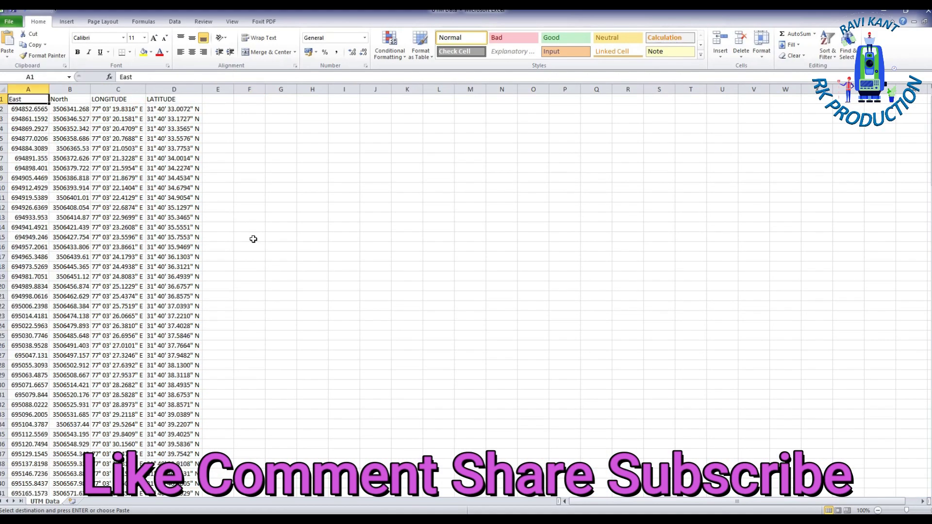
Shade the LONGITUDE and LATITUDE columns C:D yellow.
left_click_drag(118, 88, 173, 89)
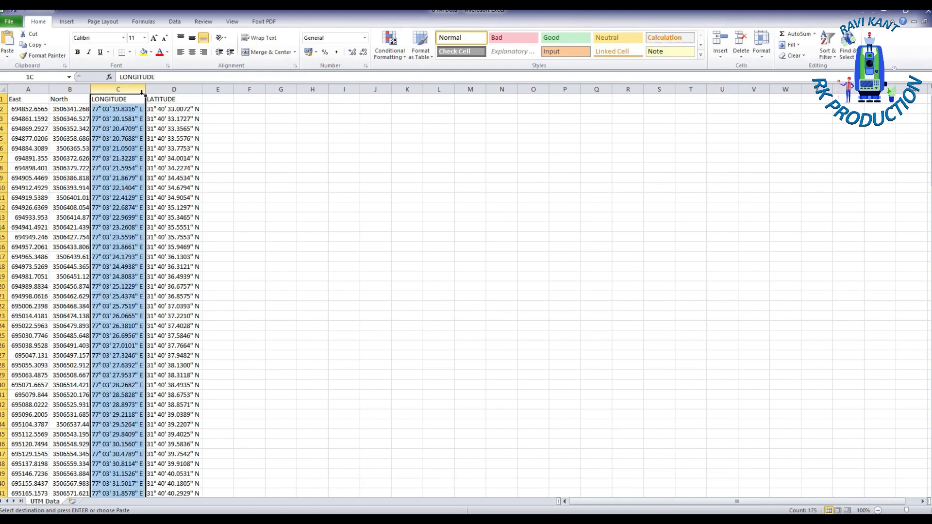
left_click(144, 52)
left_click(127, 141)
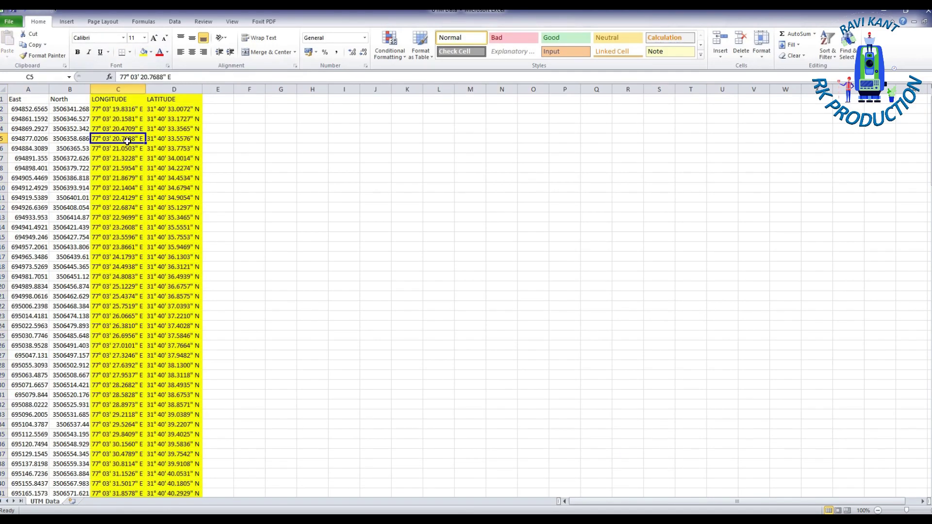
left_click_drag(26, 128, 179, 187)
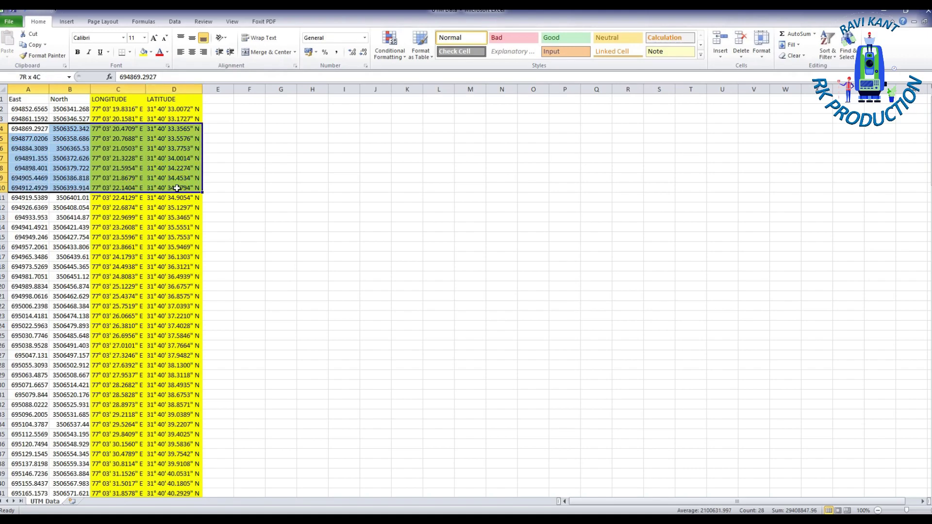
left_click(134, 218)
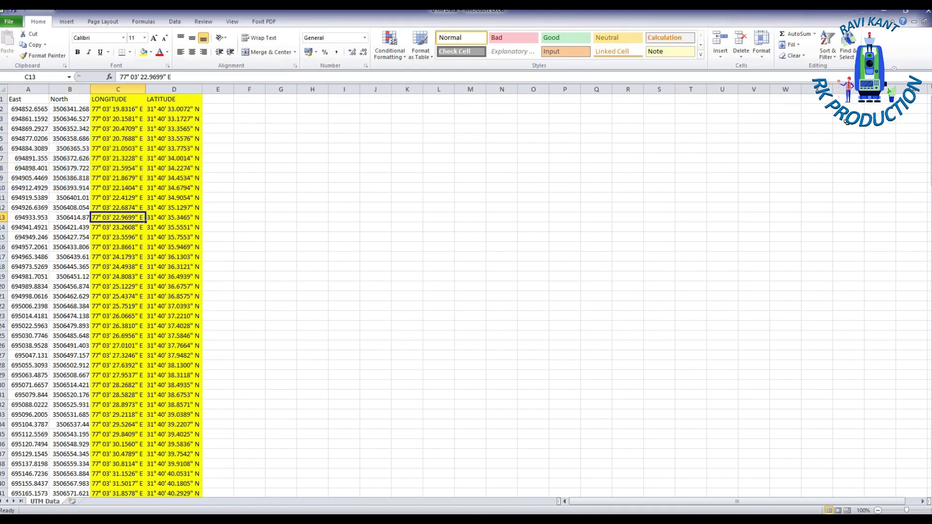
Minimize Excel and the Data for Channel folder window to reveal the desktop.
left_click(888, 10)
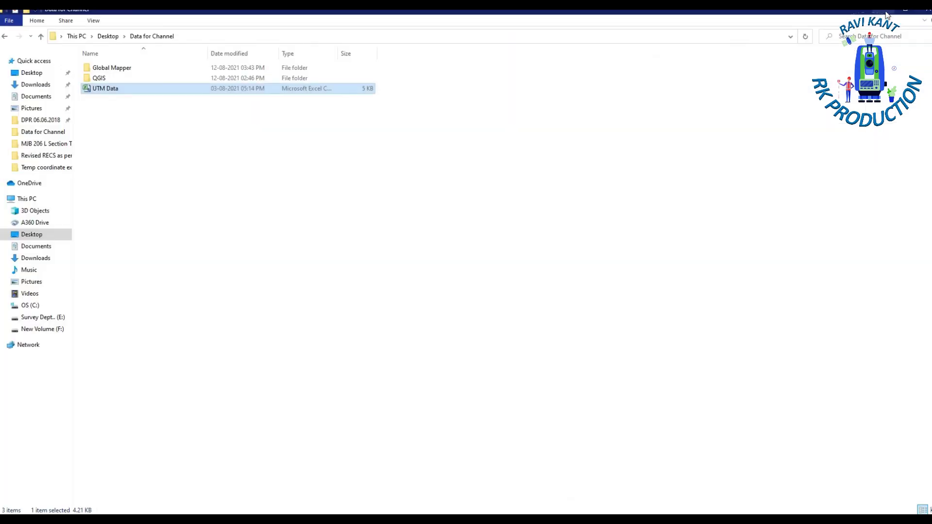
left_click(887, 12)
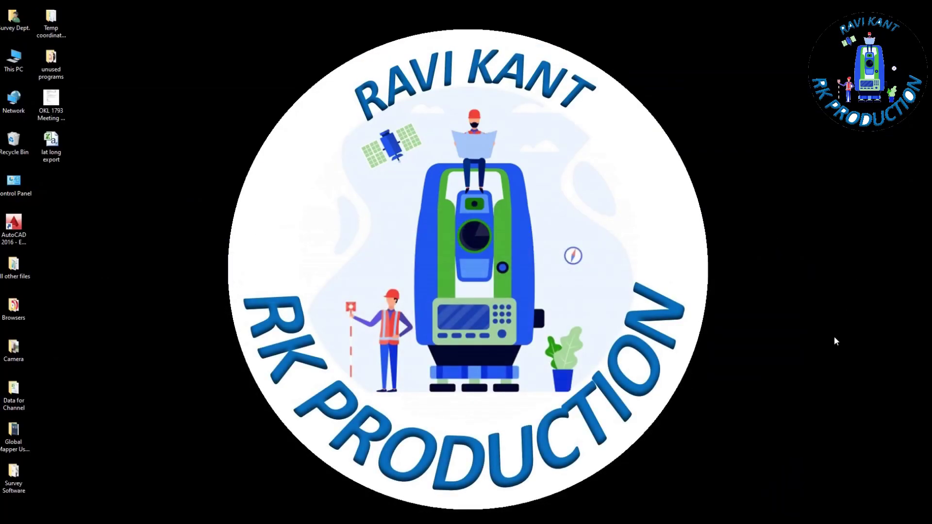